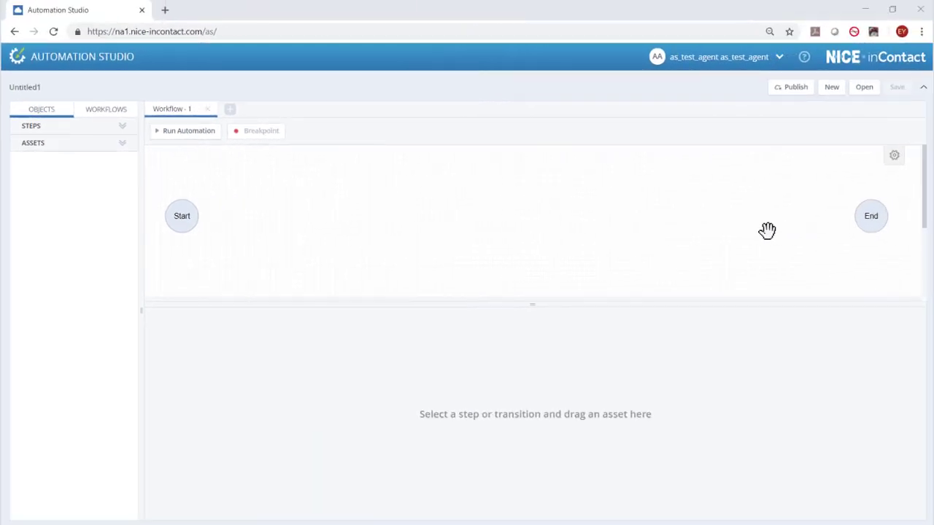
- Open the saved project Distance2-Partial2 from the project list
{"action": "left_click", "coordinate": [849, 110]}
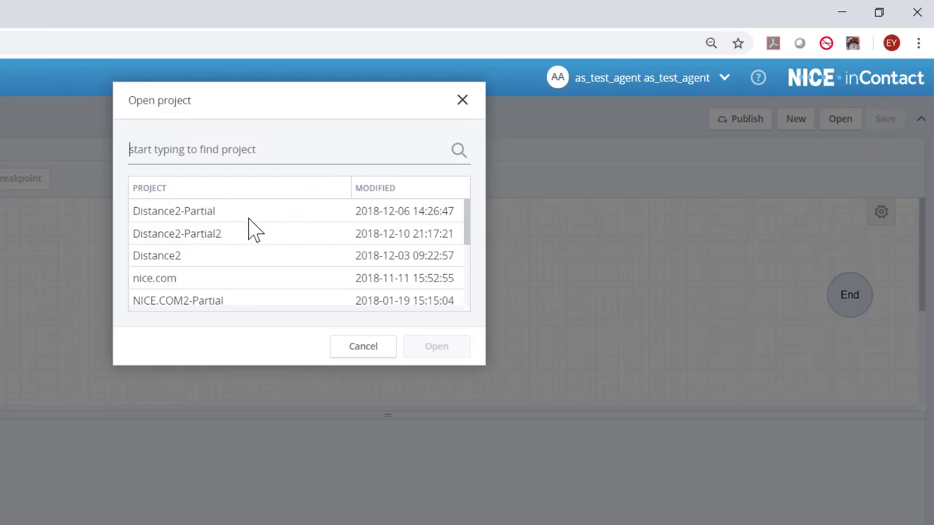
{"action": "left_click", "coordinate": [228, 235]}
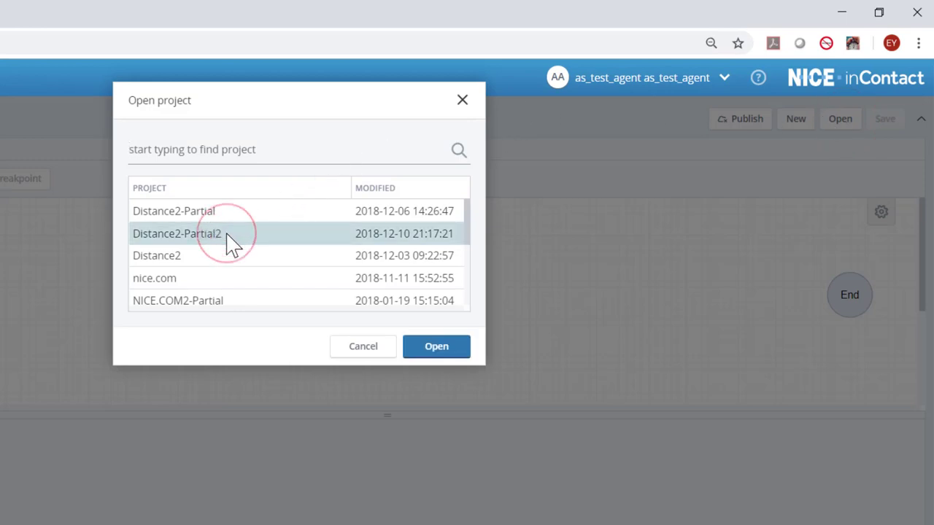
{"action": "left_click", "coordinate": [456, 356]}
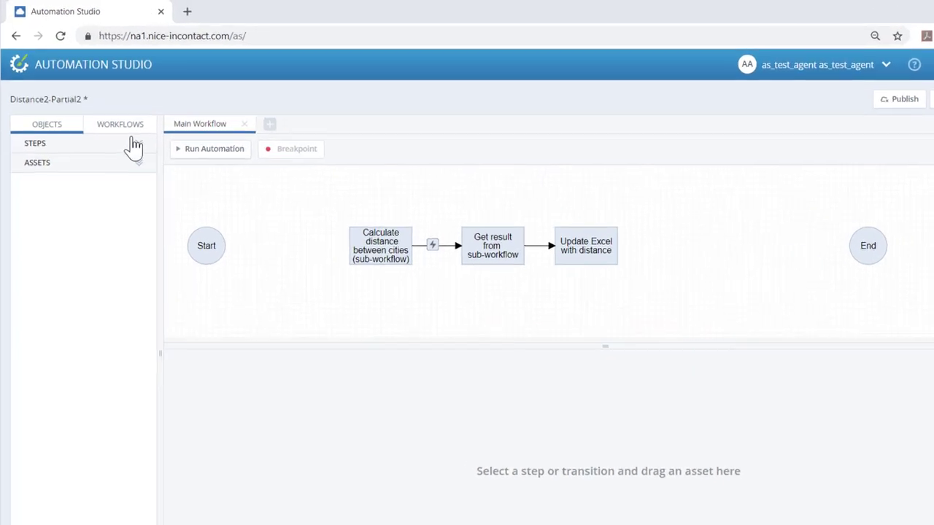
- Place a new step before Calculate distance and name it 'Extract origin & destination' on two lines
{"action": "left_click", "coordinate": [138, 143]}
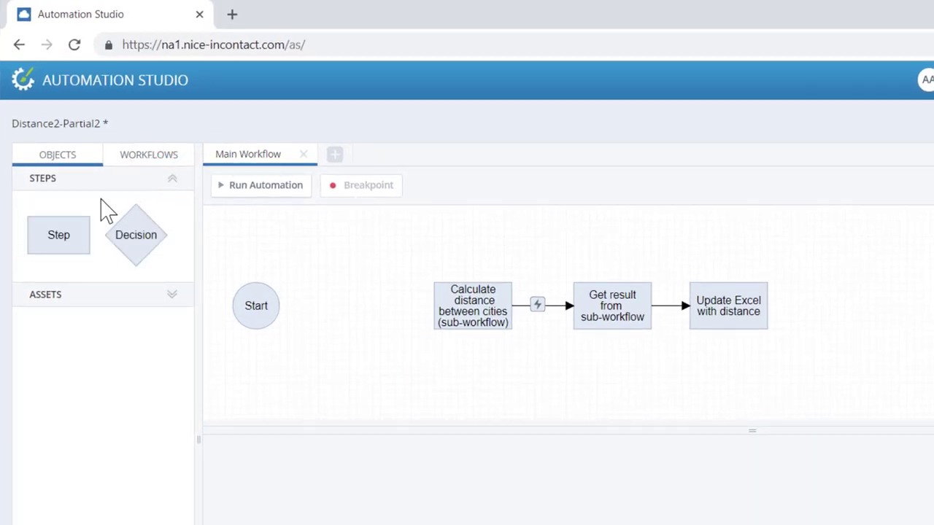
{"action": "left_click_drag", "start_coordinate": [62, 235], "coordinate": [356, 299]}
{"action": "right_click", "coordinate": [356, 300]}
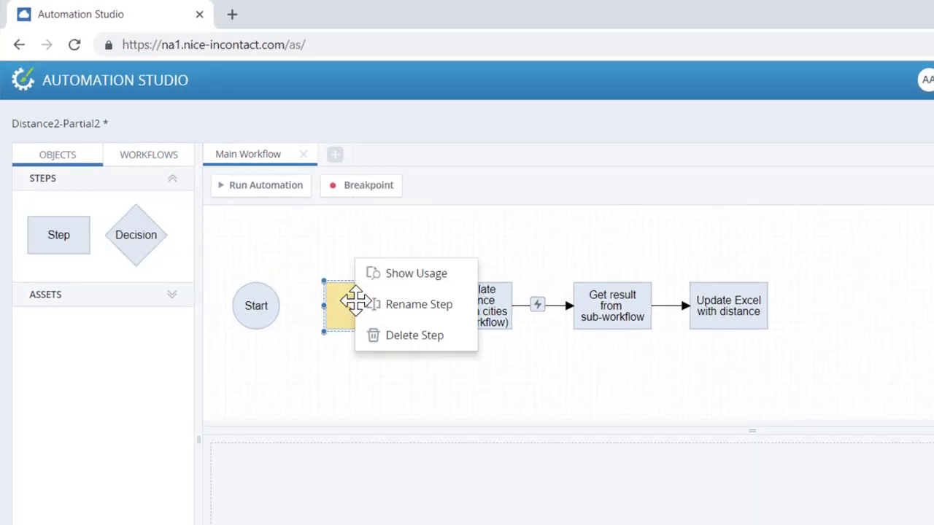
{"action": "left_click", "coordinate": [373, 304]}
{"action": "type", "text": "Extract origin"}
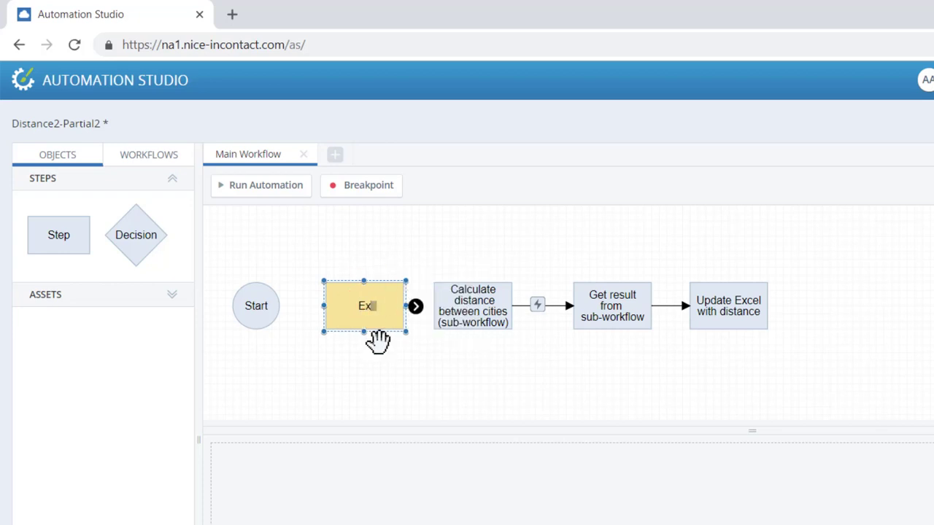
{"action": "key", "text": "Return"}
{"action": "key", "text": "Return"}
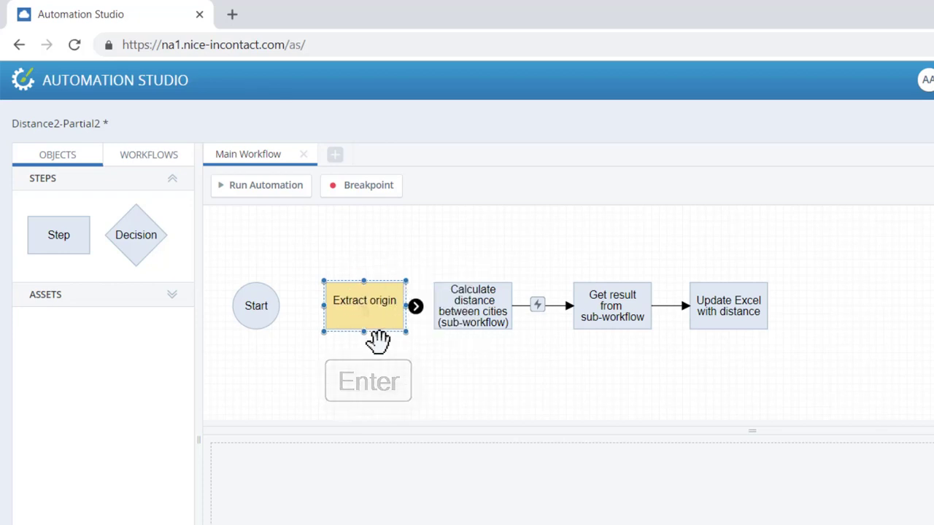
{"action": "type", "text": "& dest"}
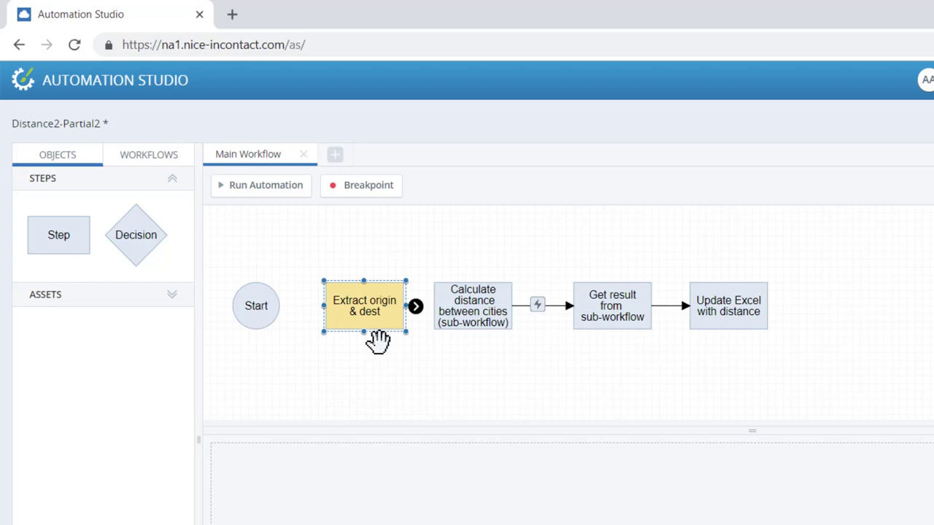
{"action": "type", "text": "ination"}
{"action": "key", "text": "Escape"}
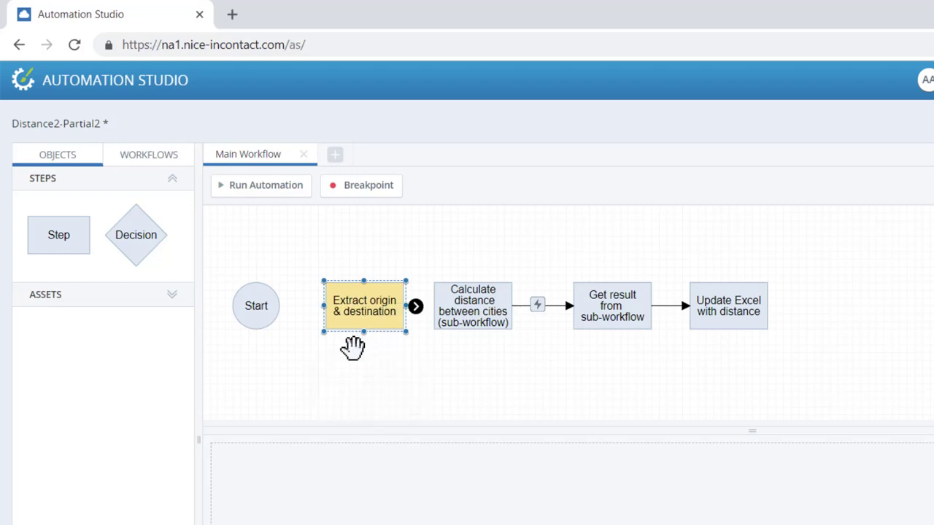
- Connect Start to Extract origin & destination, then connect it on to Calculate distance, aligning the arrow straight
{"action": "left_click", "coordinate": [261, 310]}
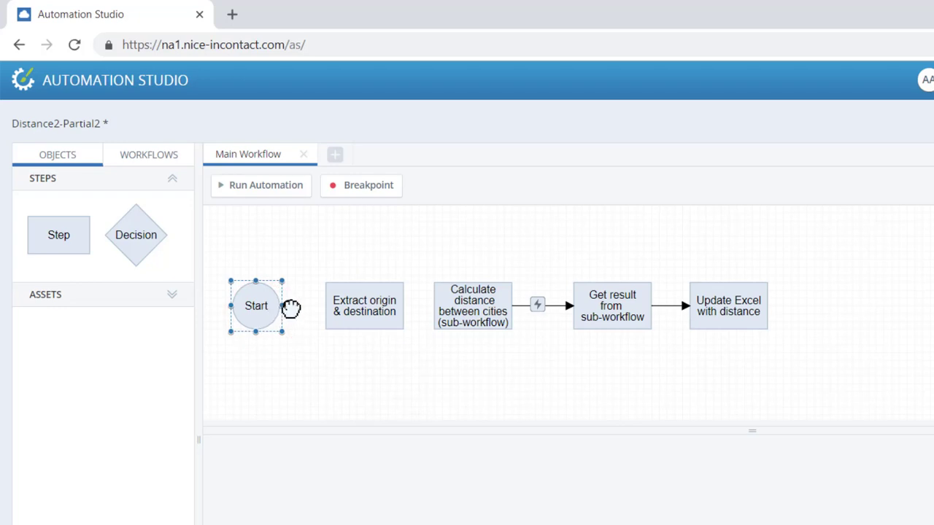
{"action": "left_click_drag", "start_coordinate": [289, 307], "coordinate": [363, 308]}
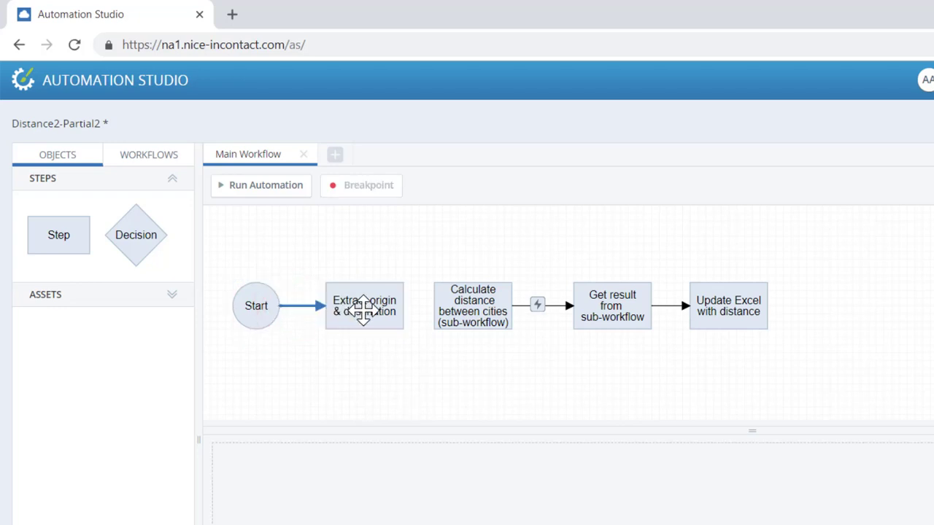
{"action": "left_click", "coordinate": [369, 311]}
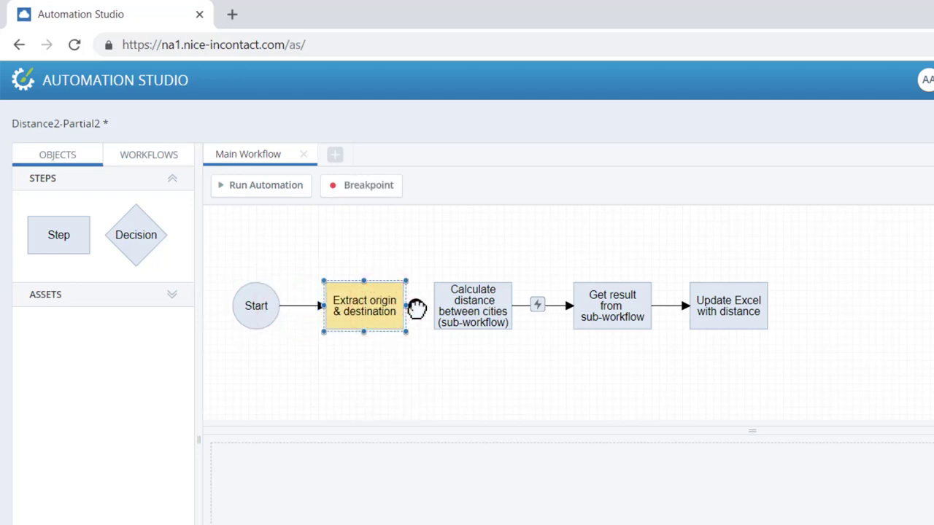
{"action": "left_click_drag", "start_coordinate": [425, 307], "coordinate": [440, 309]}
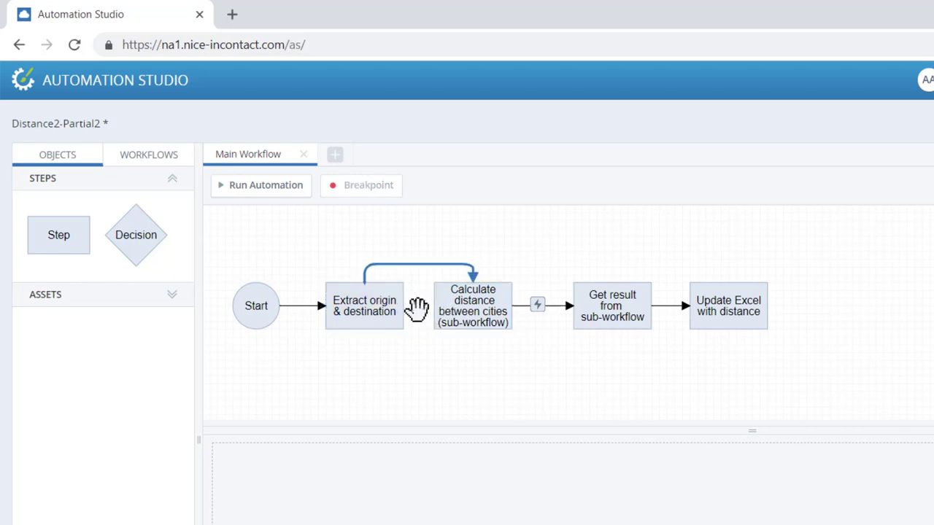
{"action": "left_click_drag", "start_coordinate": [383, 312], "coordinate": [377, 310]}
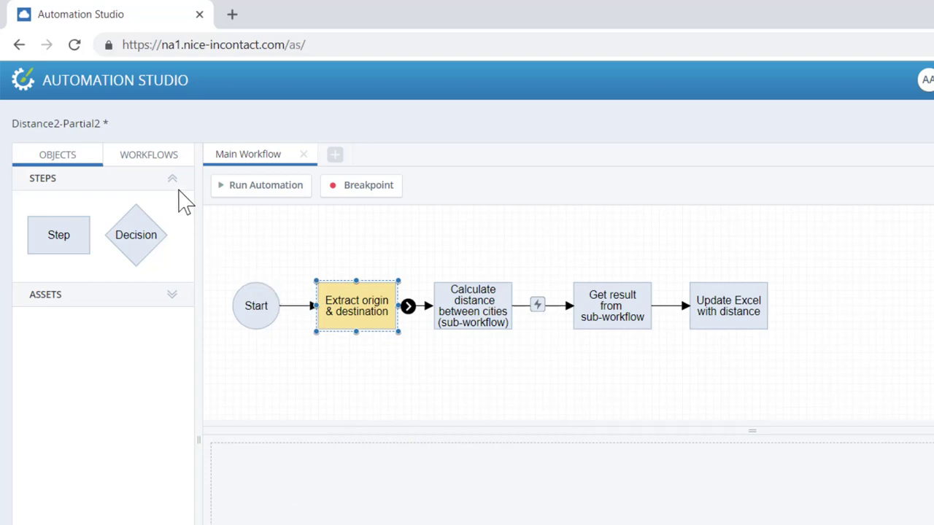
- Drag the 'from city - Excel' custom instance from Assets into the step to create an Assign action
{"action": "left_click", "coordinate": [173, 180]}
{"action": "left_click", "coordinate": [172, 204]}
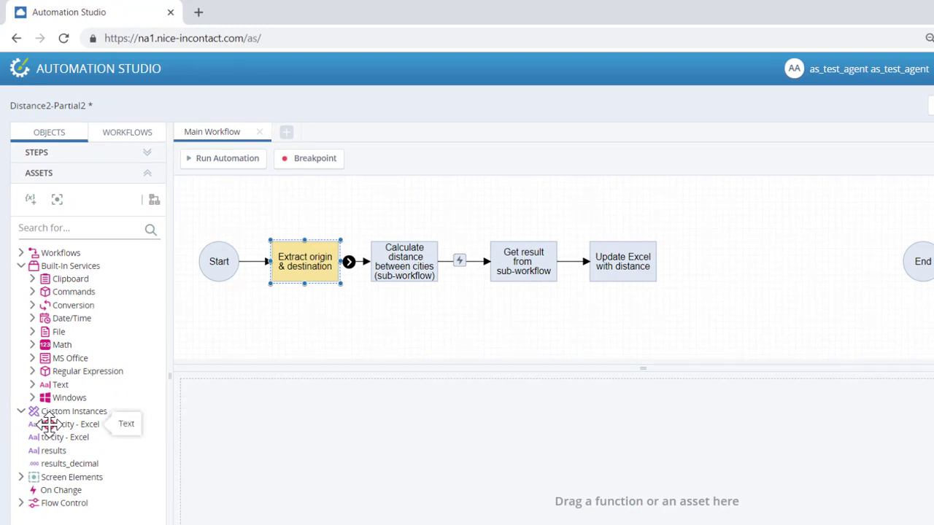
{"action": "left_click_drag", "start_coordinate": [42, 424], "coordinate": [260, 414]}
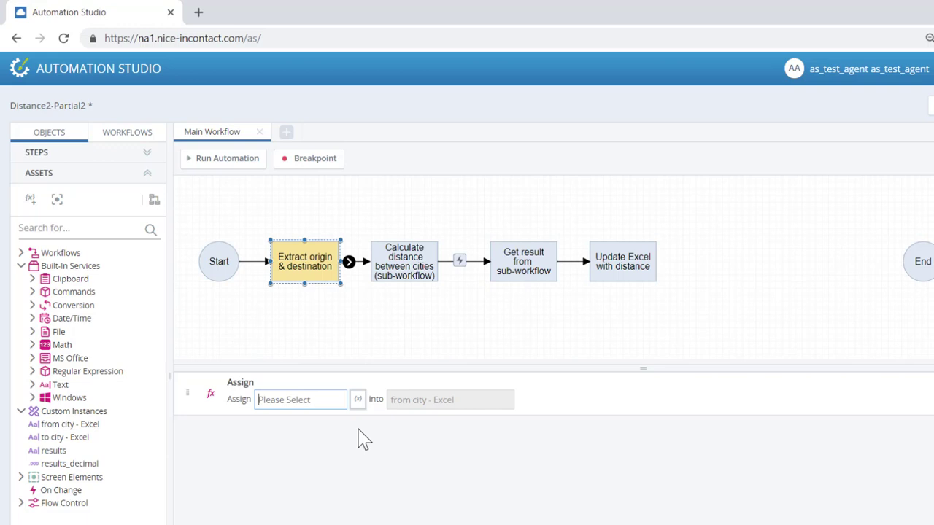
- Set the from city - Excel value source to Built-In Services > MS Office > MS Excel > Get Excel Cell Value
{"action": "left_click", "coordinate": [356, 400]}
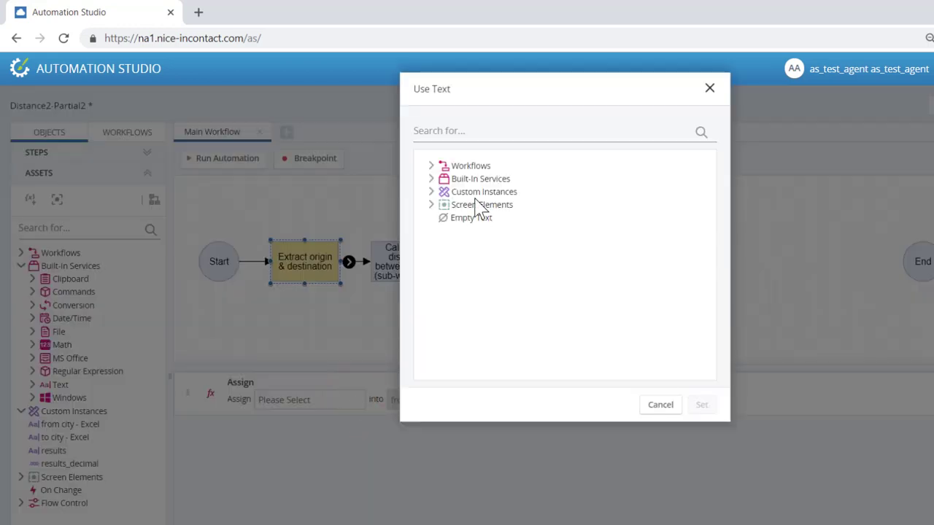
{"action": "left_click", "coordinate": [431, 179]}
{"action": "left_click", "coordinate": [442, 244]}
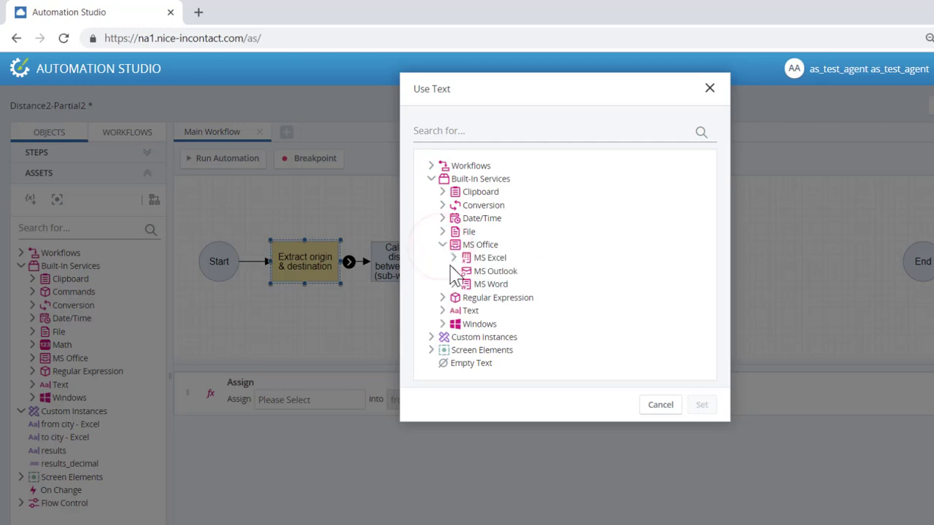
{"action": "left_click", "coordinate": [453, 258]}
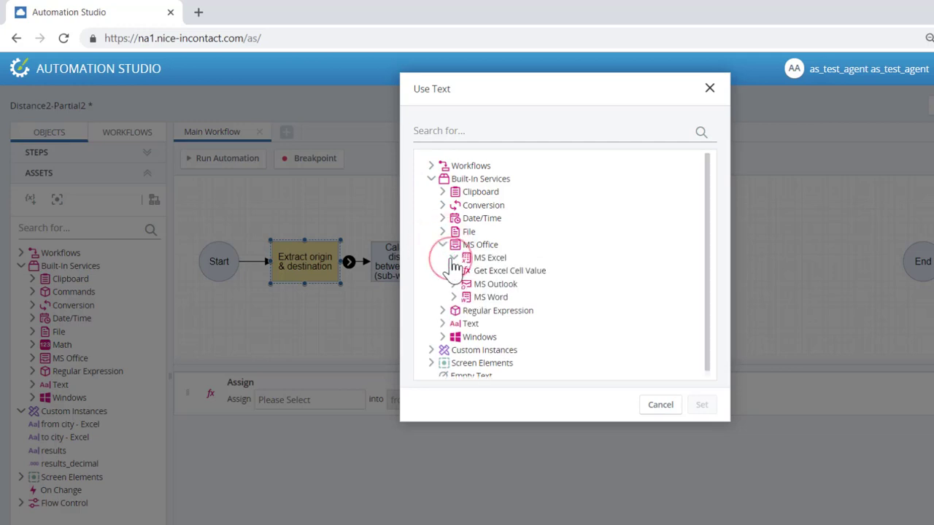
{"action": "left_click", "coordinate": [496, 274]}
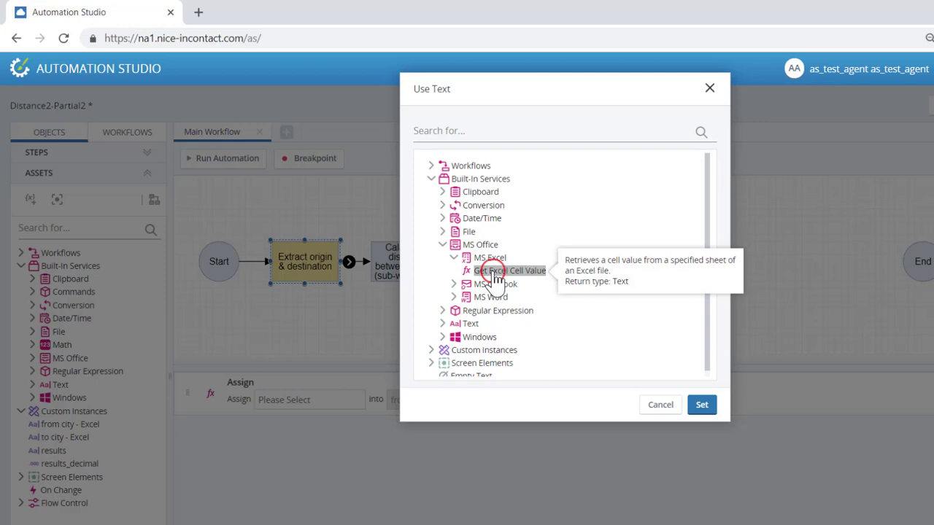
{"action": "left_click", "coordinate": [712, 408]}
- Fill the from-city lookup with c:\temp\distance.xlsx, Sheet1, column A, row 2, then add a 'to city - Excel' Assign
{"action": "left_click", "coordinate": [391, 443]}
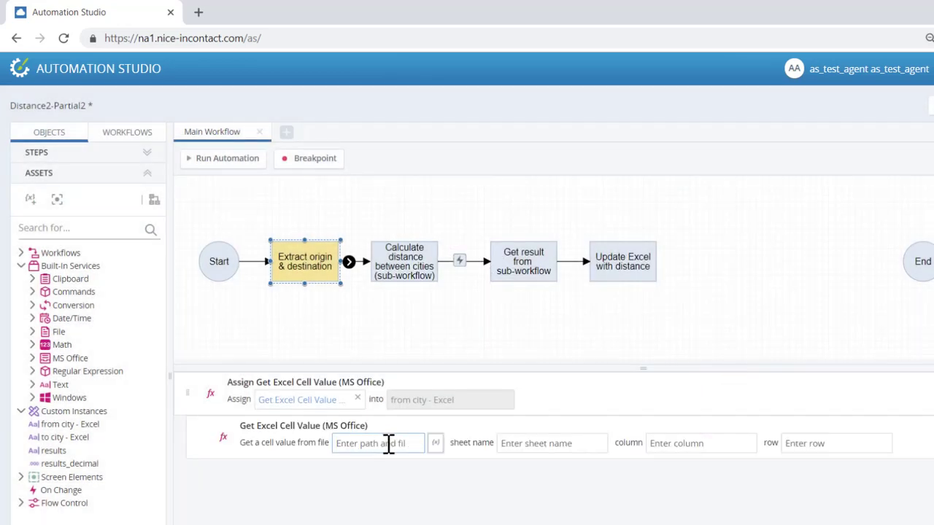
{"action": "type", "text": "c:\\temp\\distance.xlsx"}
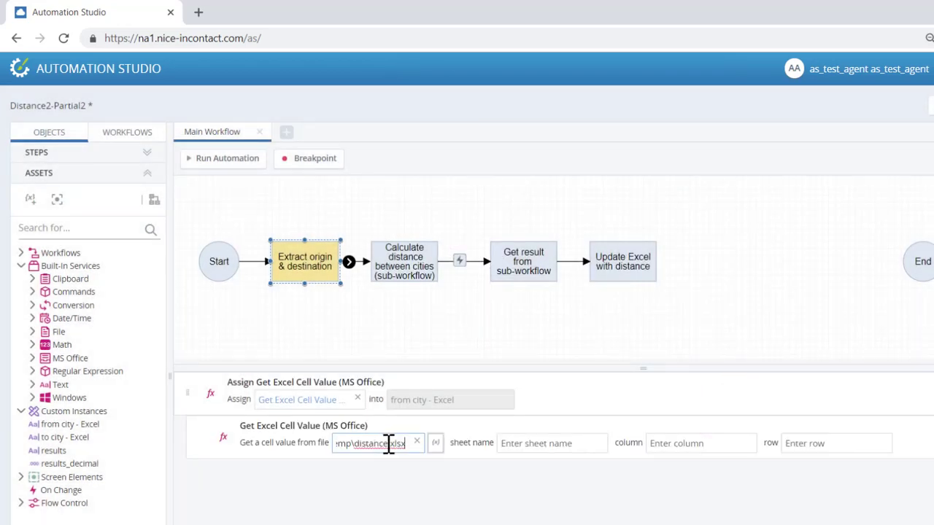
{"action": "left_click", "coordinate": [509, 443]}
{"action": "type", "text": "Sh"}
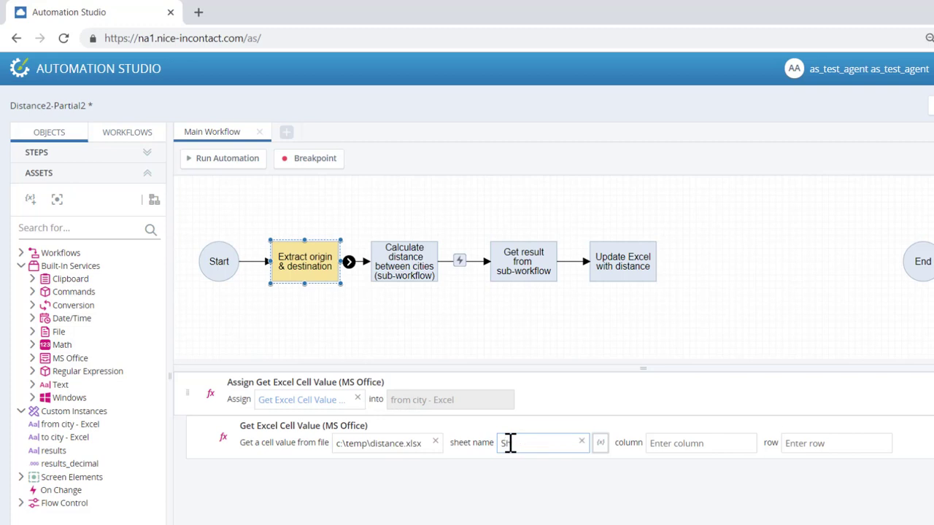
{"action": "type", "text": "eet1"}
{"action": "left_click", "coordinate": [665, 443]}
{"action": "type", "text": "A"}
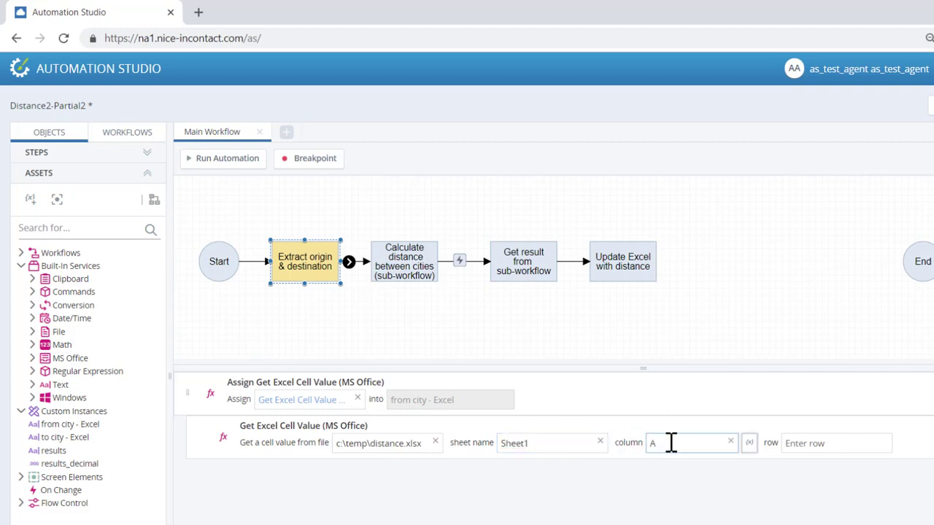
{"action": "left_click", "coordinate": [826, 443]}
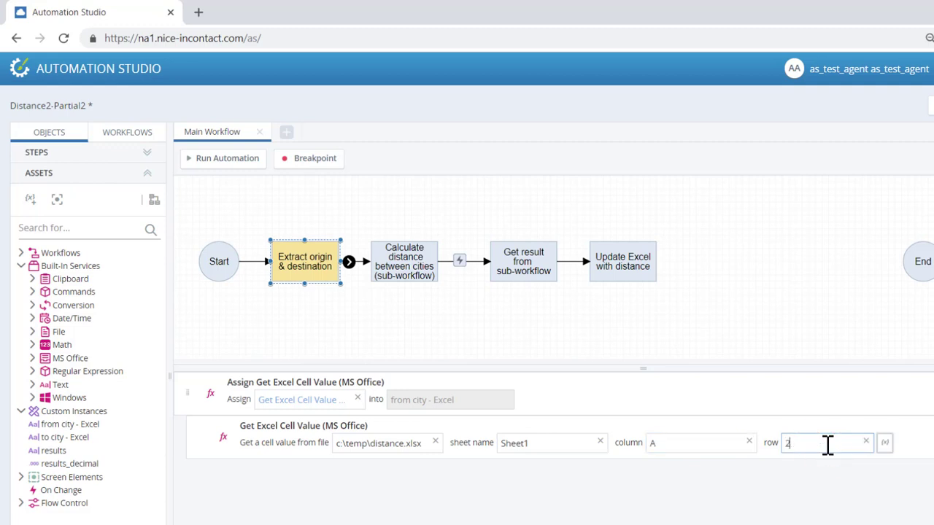
{"action": "type", "text": "2"}
{"action": "left_click_drag", "start_coordinate": [46, 439], "coordinate": [221, 503]}
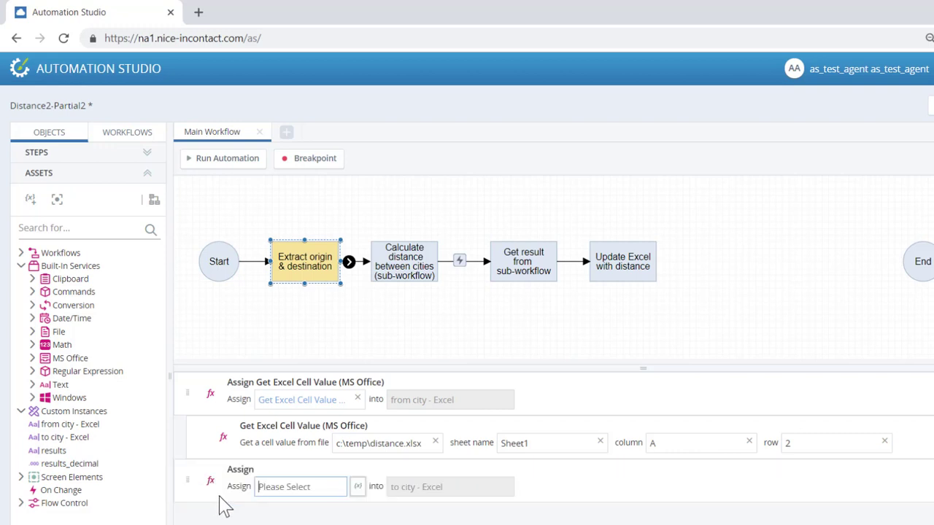
- Set the to city - Excel value source to MS Office > MS Excel > Get Excel Cell Value
{"action": "left_click", "coordinate": [358, 487]}
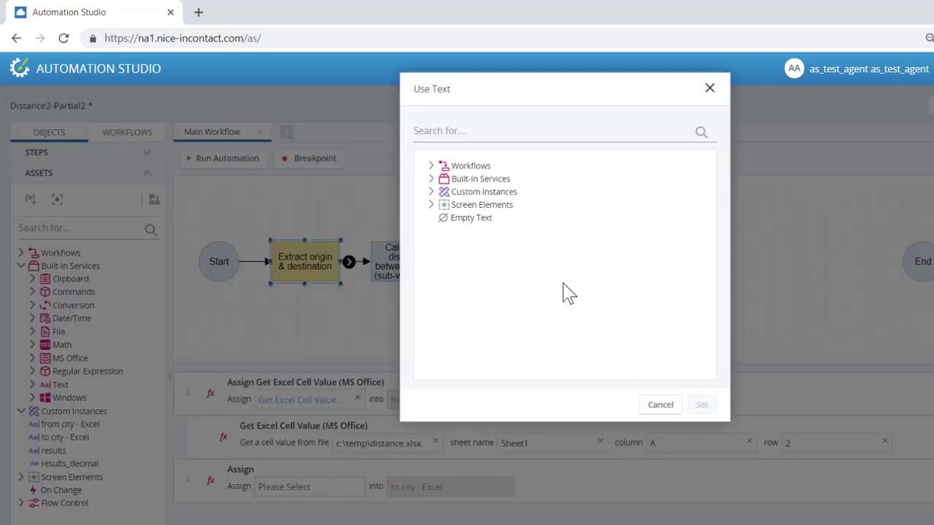
{"action": "left_click", "coordinate": [431, 179]}
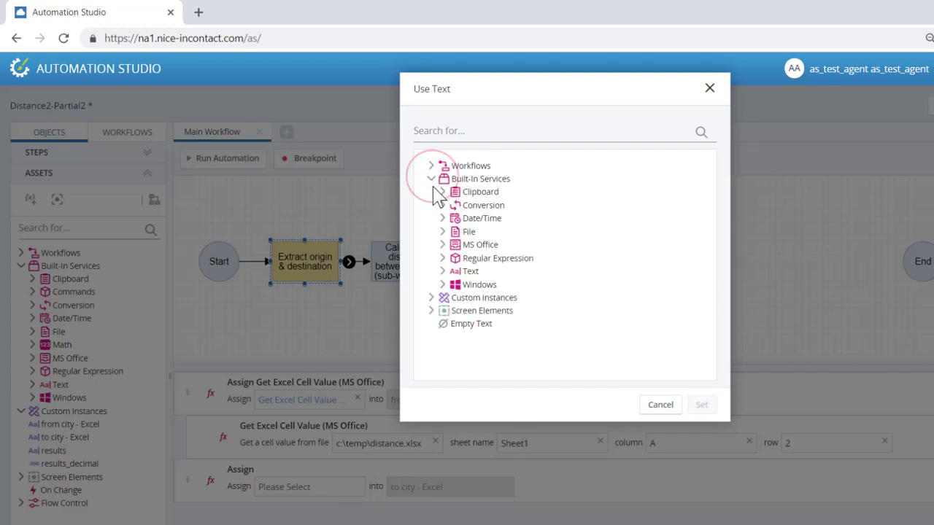
{"action": "left_click", "coordinate": [441, 244]}
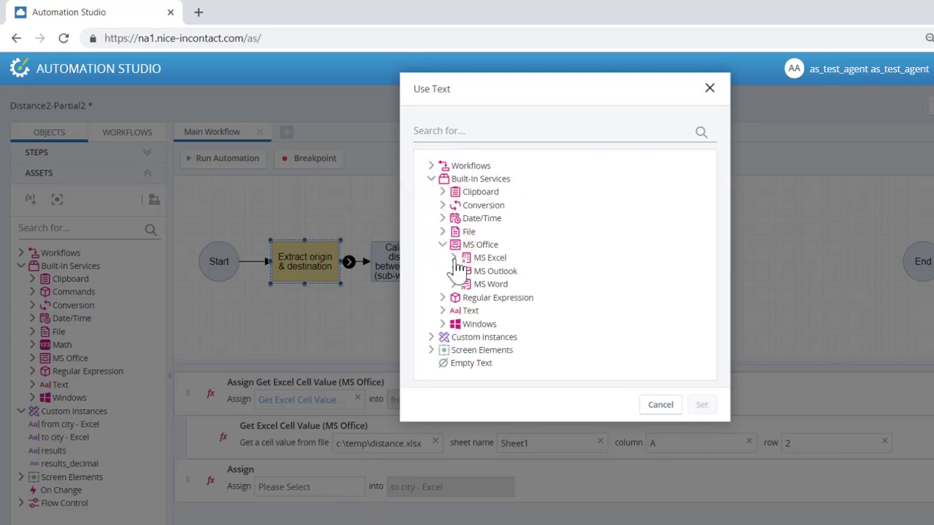
{"action": "left_click", "coordinate": [454, 257]}
{"action": "left_click", "coordinate": [483, 271]}
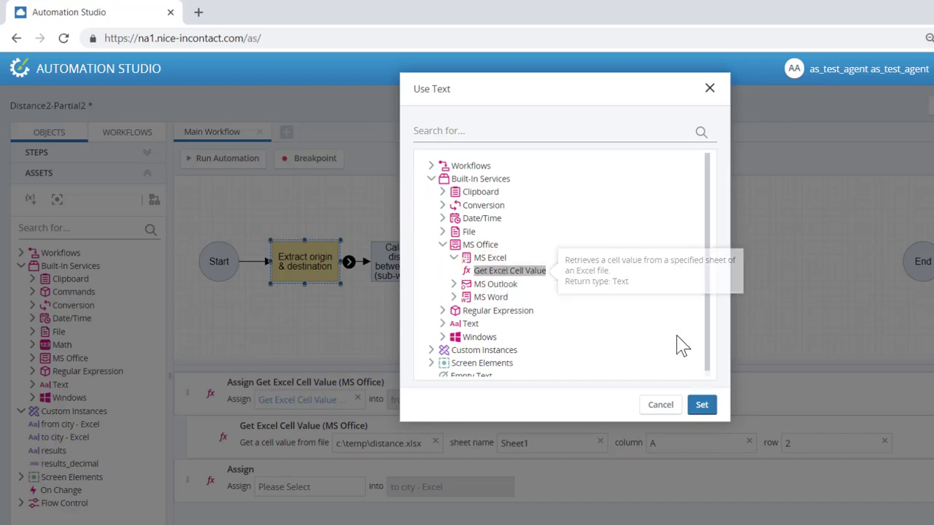
{"action": "left_click", "coordinate": [701, 404]}
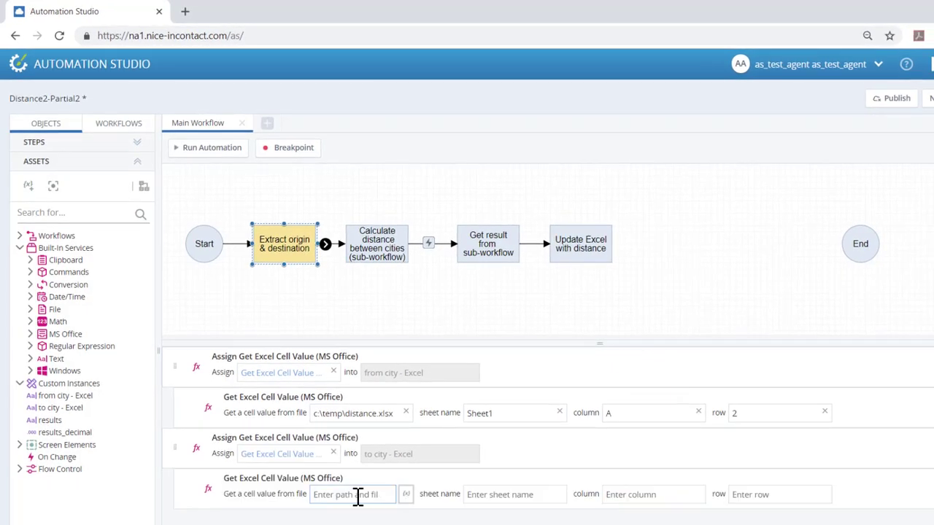
- Fill the to-city lookup with c:\temp\distance.xlsx, Sheet1, column B, row 2
{"action": "left_click", "coordinate": [356, 496]}
{"action": "key", "text": "ctrl+v"}
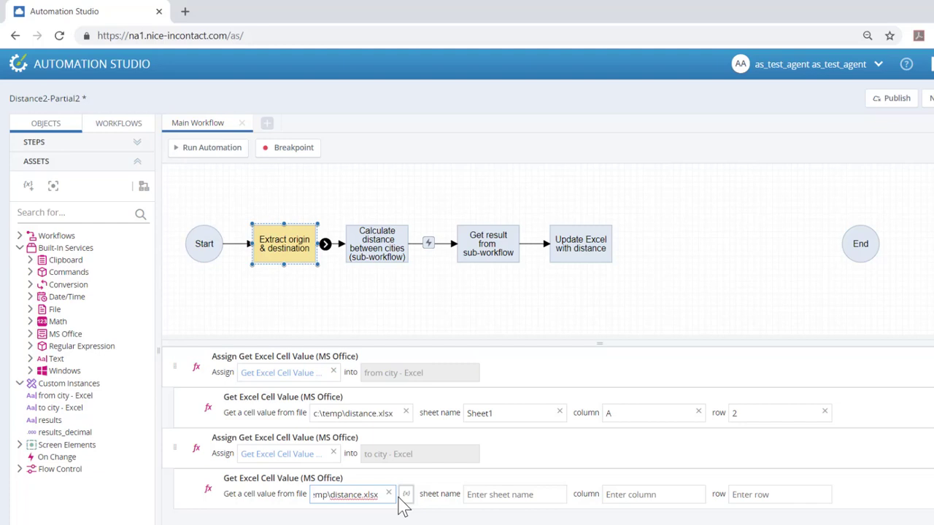
{"action": "left_click", "coordinate": [467, 493]}
{"action": "type", "text": "She"}
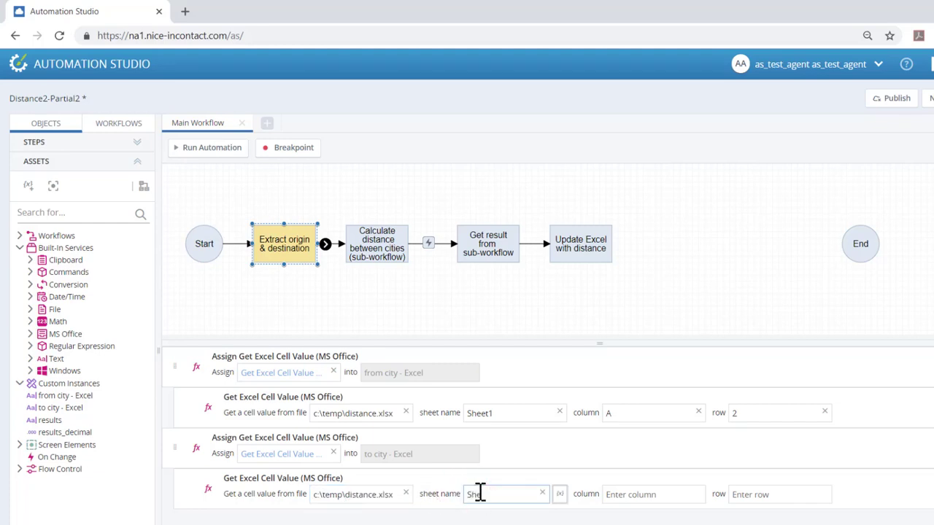
{"action": "type", "text": "et1"}
{"action": "left_click", "coordinate": [639, 496]}
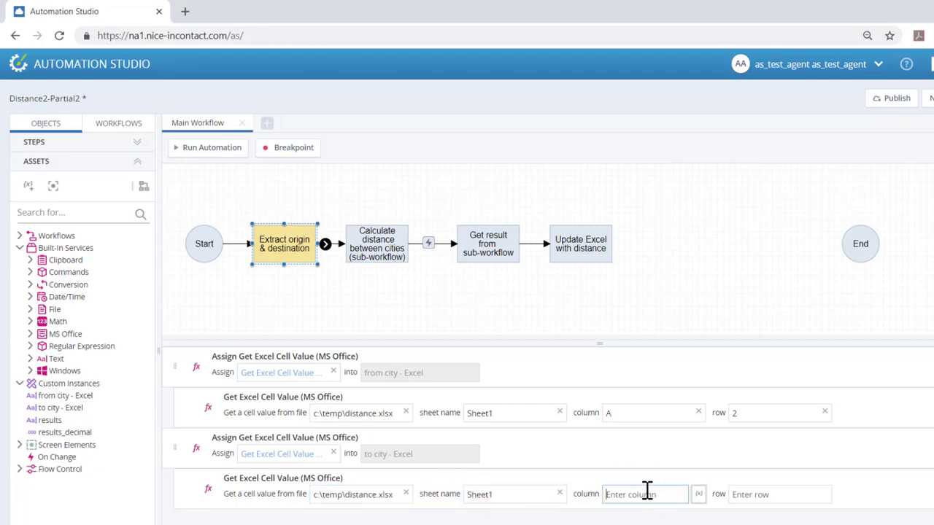
{"action": "left_click", "coordinate": [763, 495]}
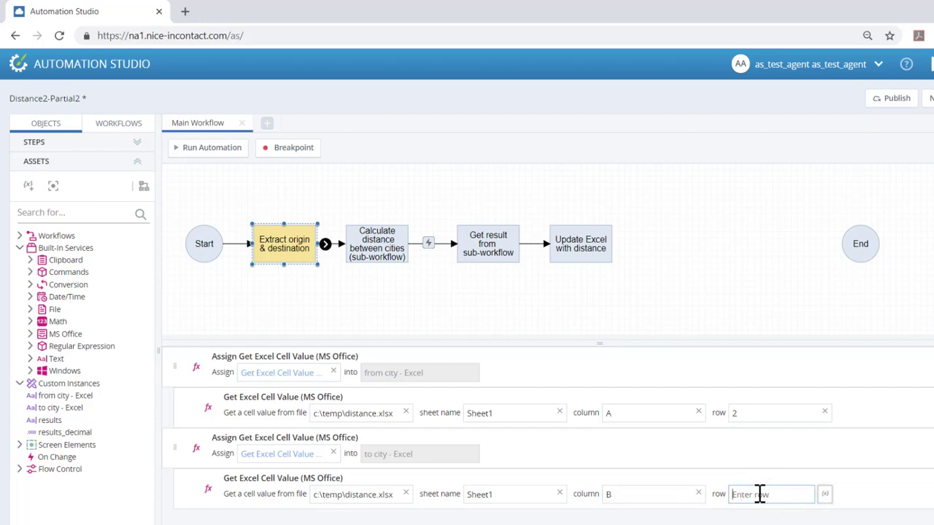
{"action": "type", "text": "2"}
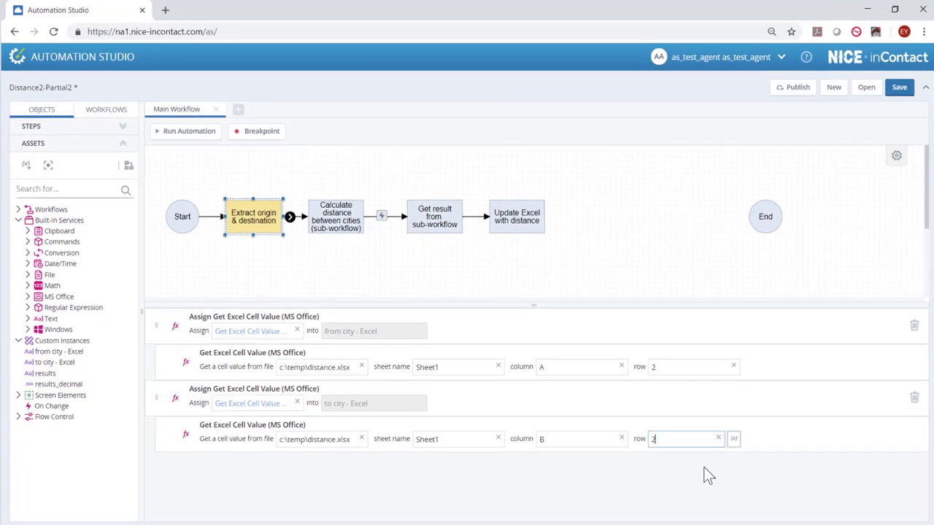
{"action": "left_click", "coordinate": [704, 471]}
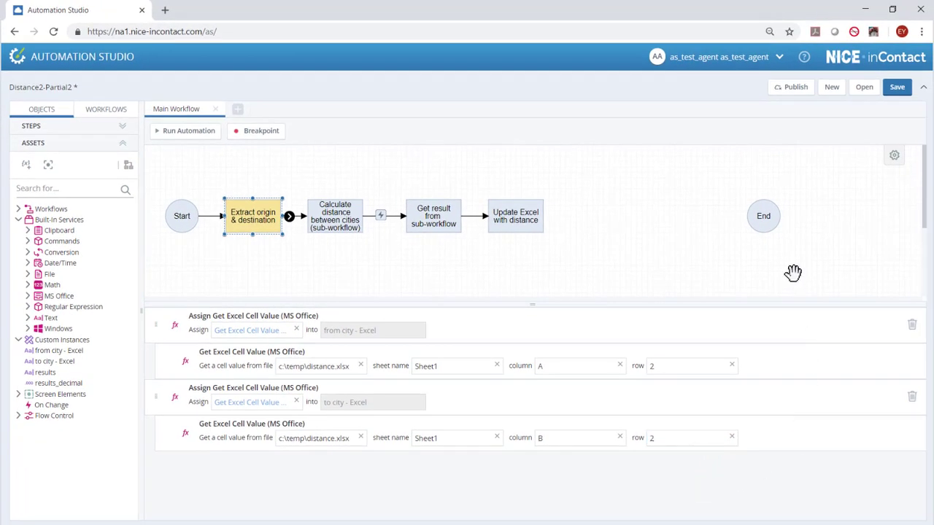
- Save the Distance2-Partial2 workflow from the toolbar
{"action": "left_click", "coordinate": [897, 88]}
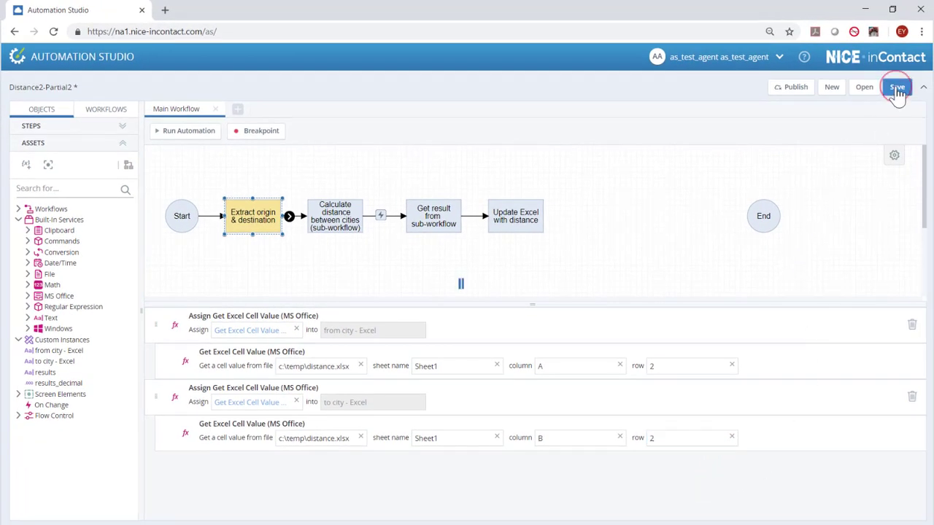